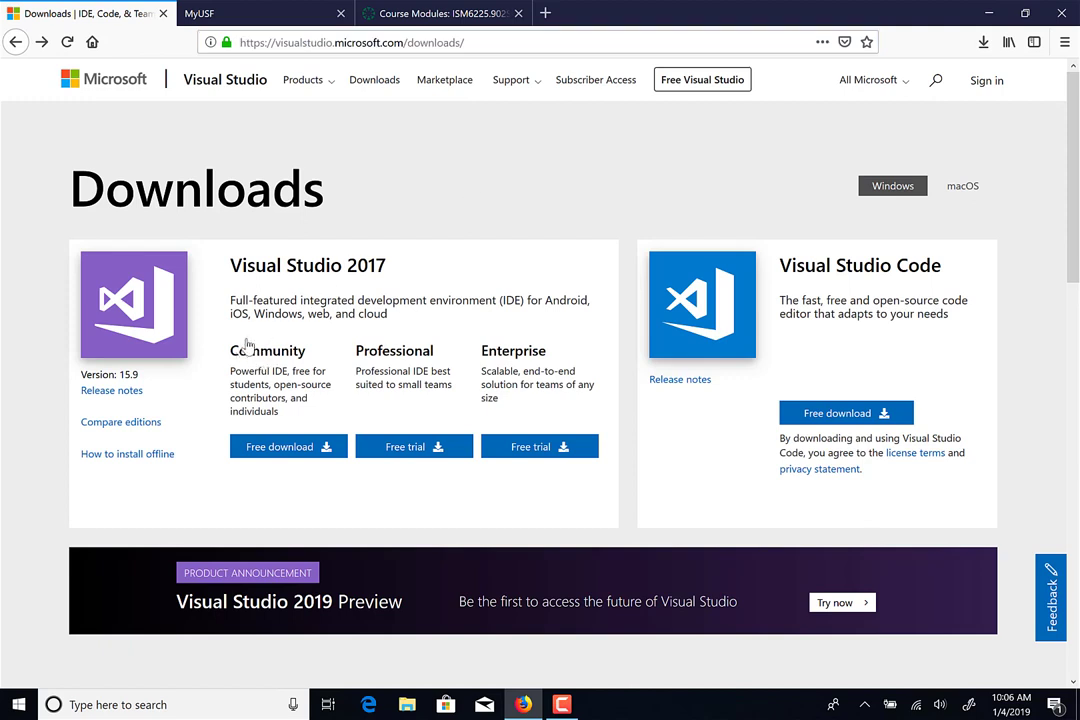
# Step: Download the Visual Studio 2017 Community installer, saving the file and declining the survey
pyautogui.click(279, 449)
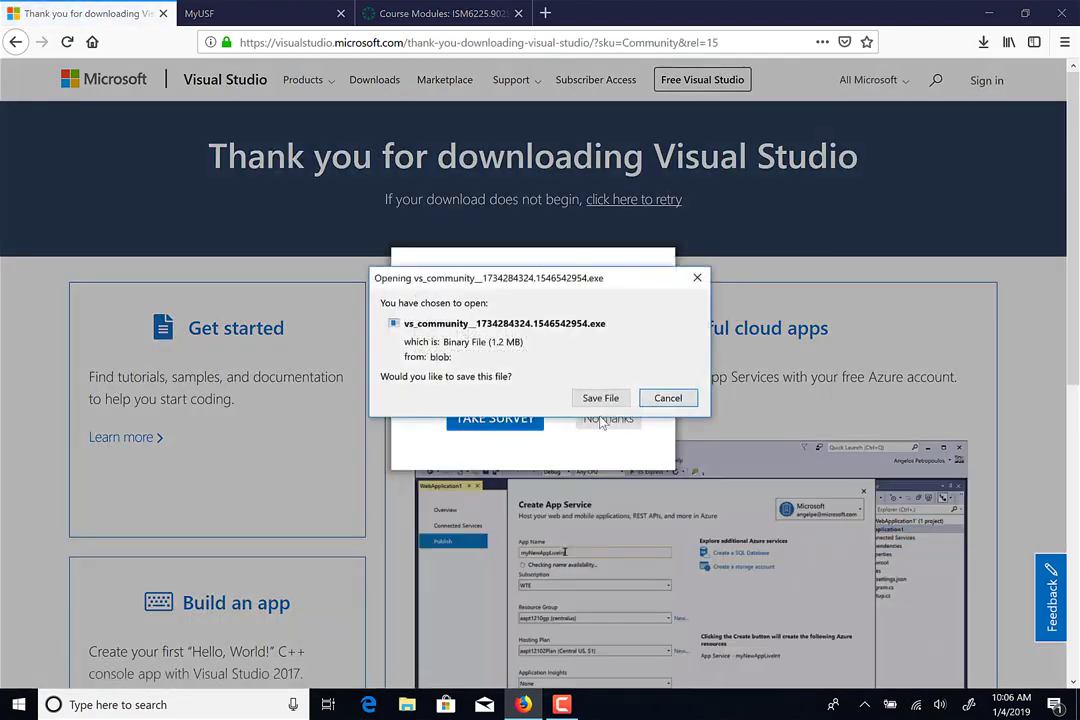
pyautogui.click(600, 399)
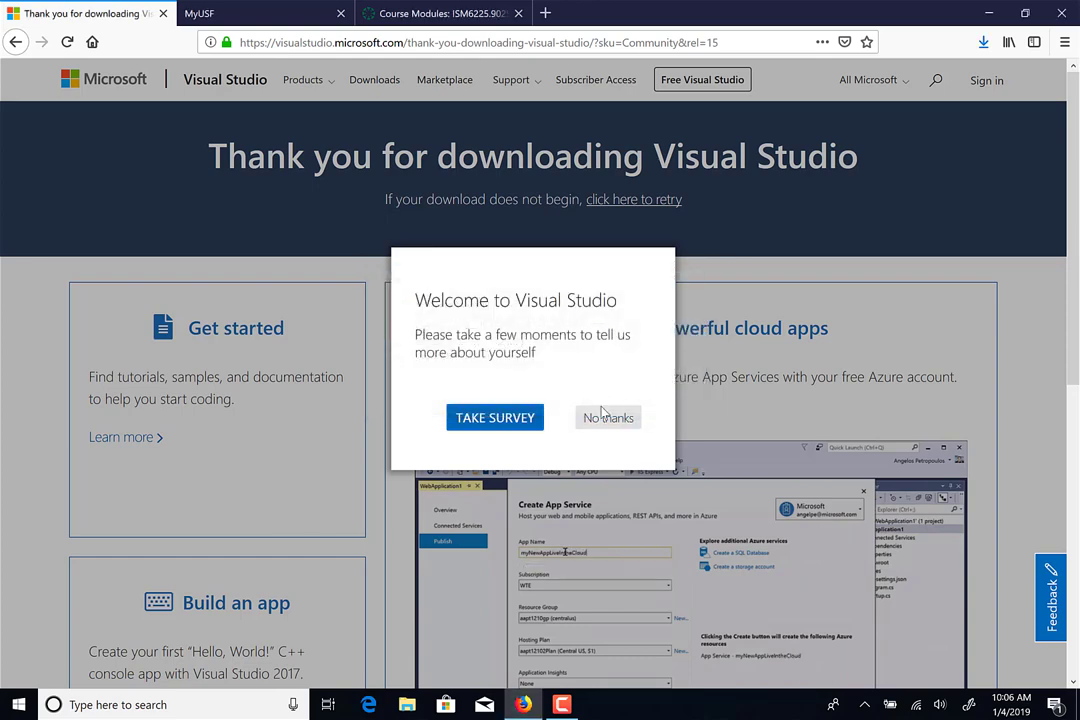
pyautogui.click(604, 417)
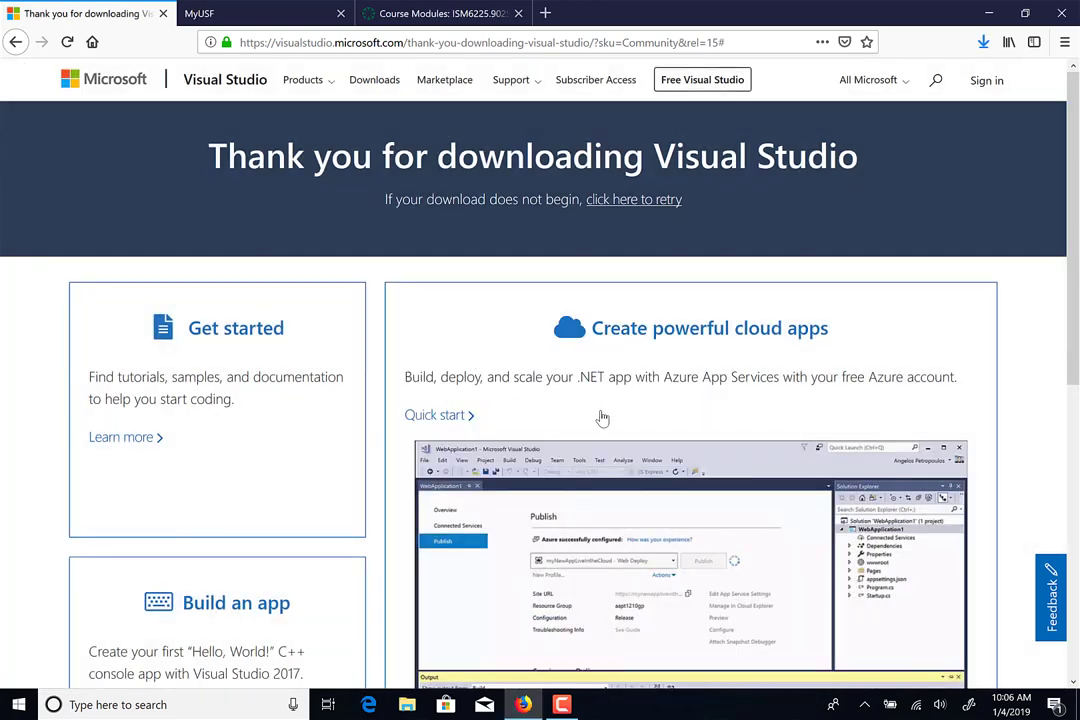
# Step: Run the newly downloaded Visual Studio Community installer and agree to continue with its setup
pyautogui.click(983, 45)
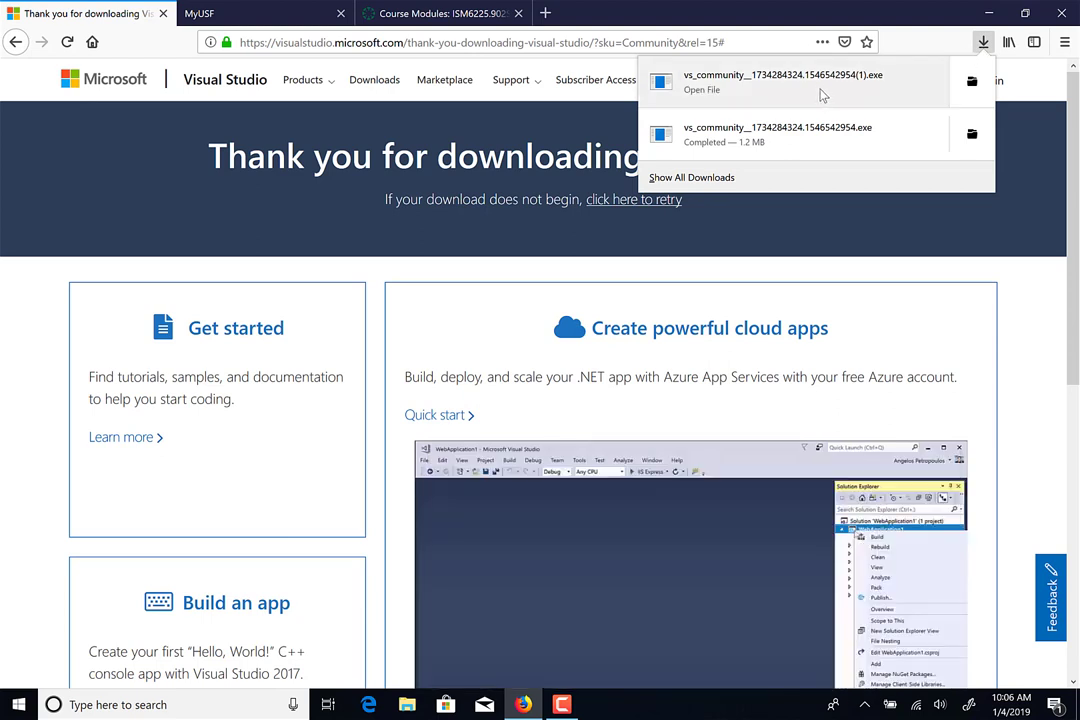
pyautogui.click(822, 94)
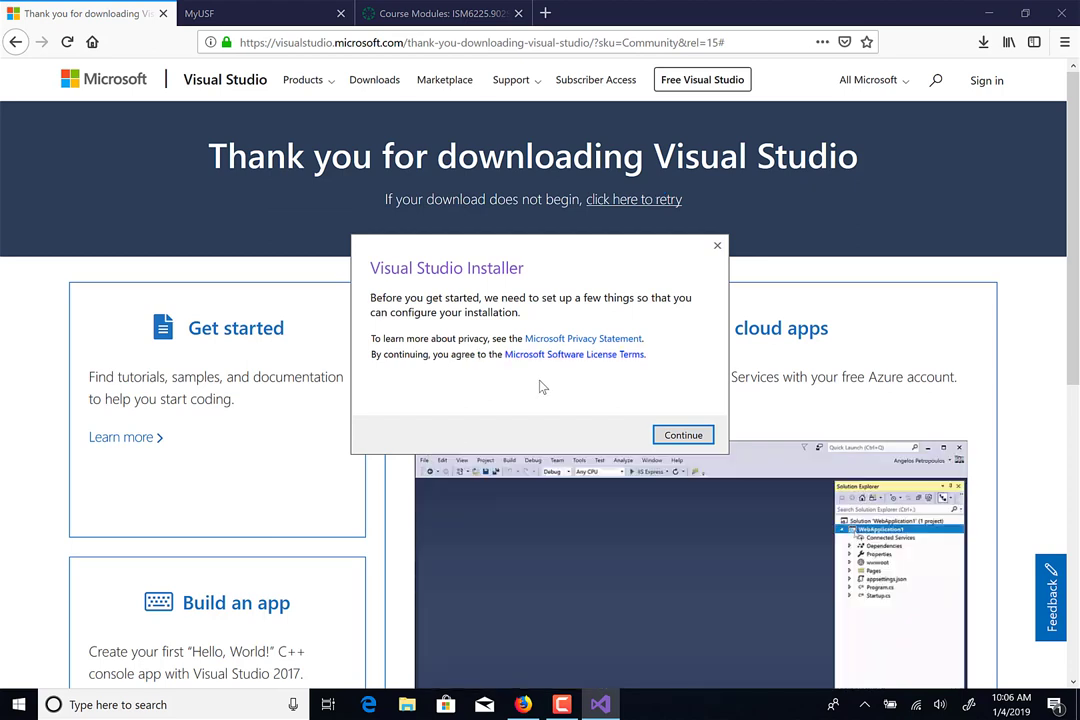
pyautogui.click(688, 434)
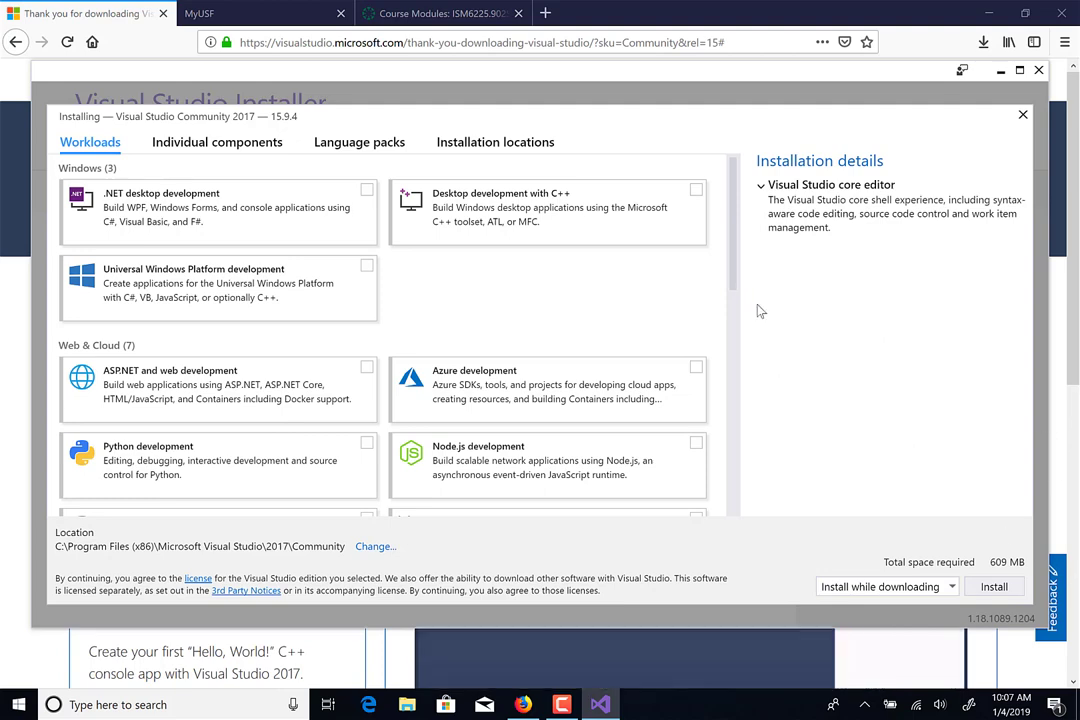
# Step: Select the ASP.NET and web development workload for the Visual Studio Community 2017 installation
pyautogui.scroll(-3, 732, 372)
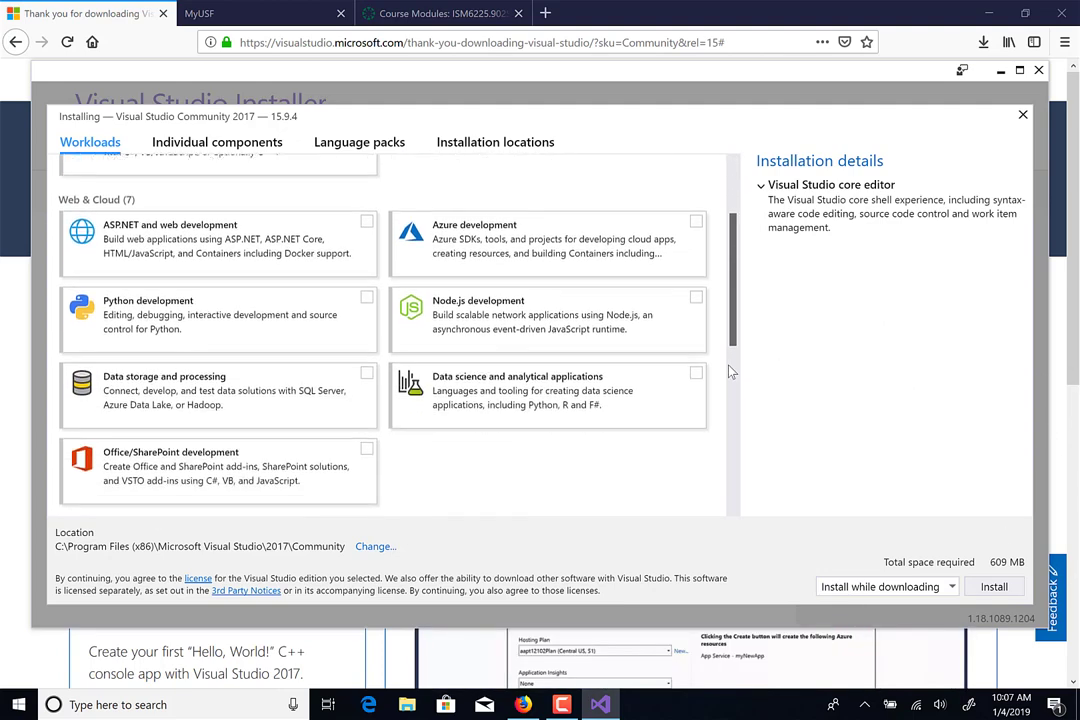
pyautogui.scroll(-10, 732, 372)
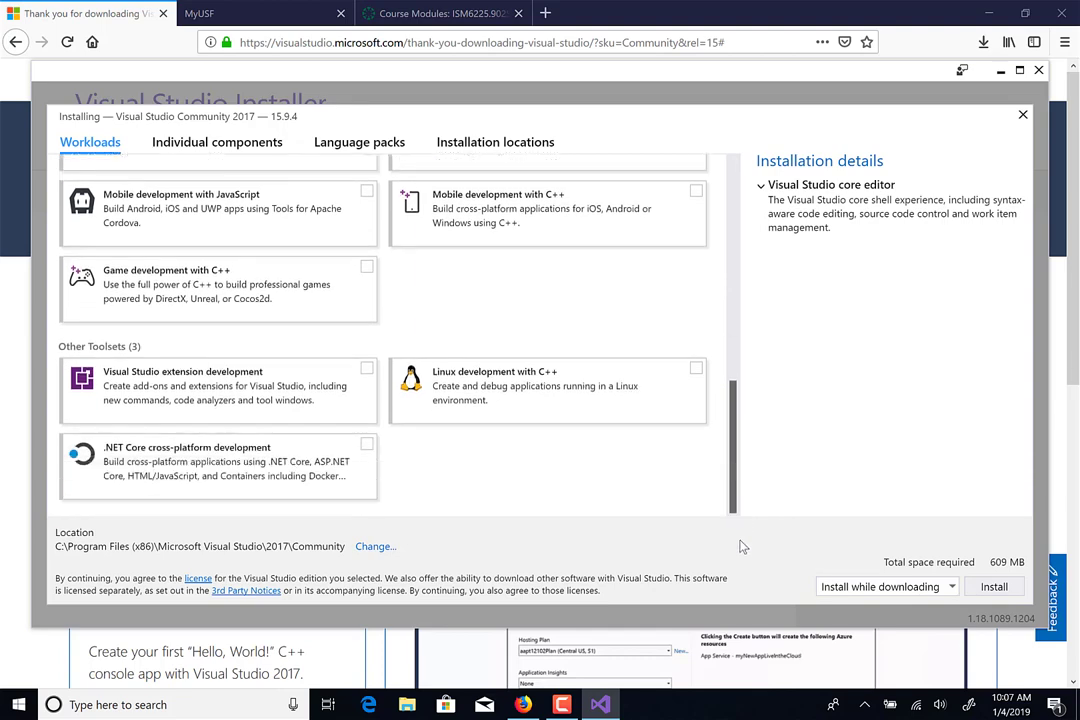
pyautogui.moveTo(740, 541); pyautogui.dragTo(740, 614)
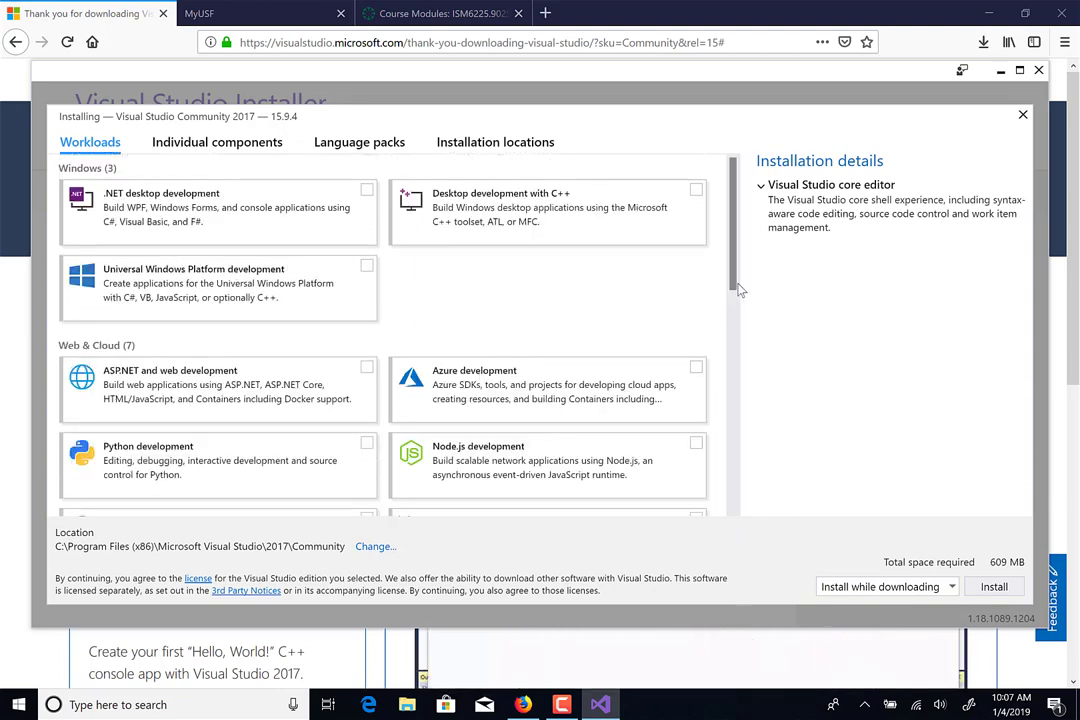
pyautogui.moveTo(735, 287); pyautogui.dragTo(745, 475)
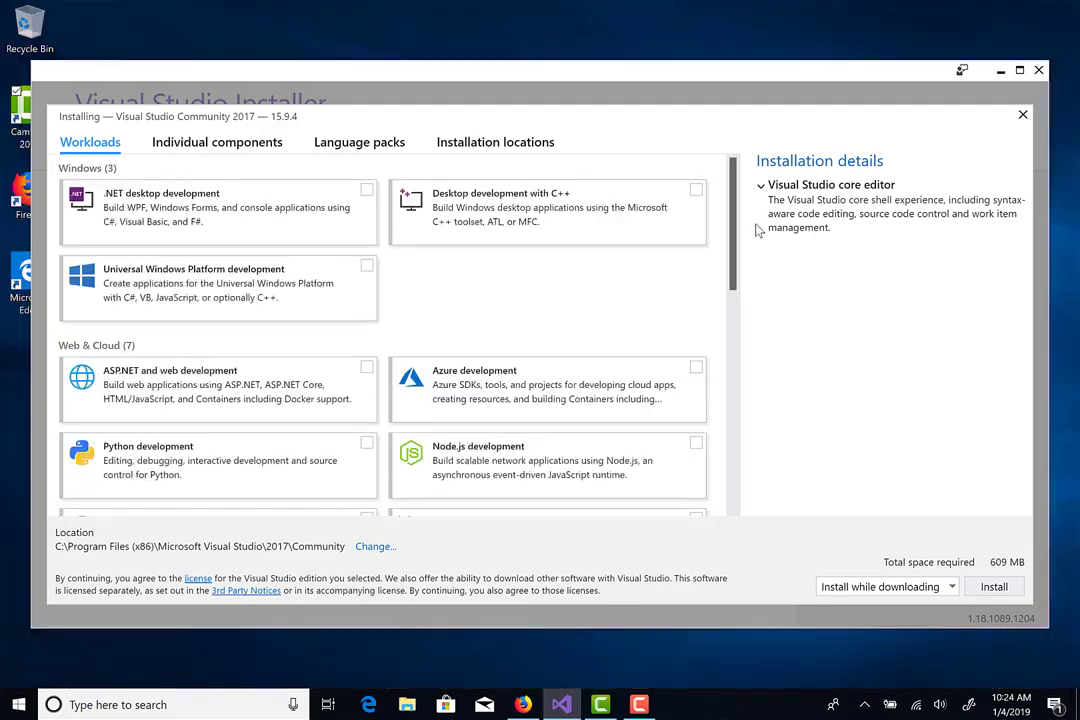
pyautogui.moveTo(735, 276); pyautogui.dragTo(731, 318)
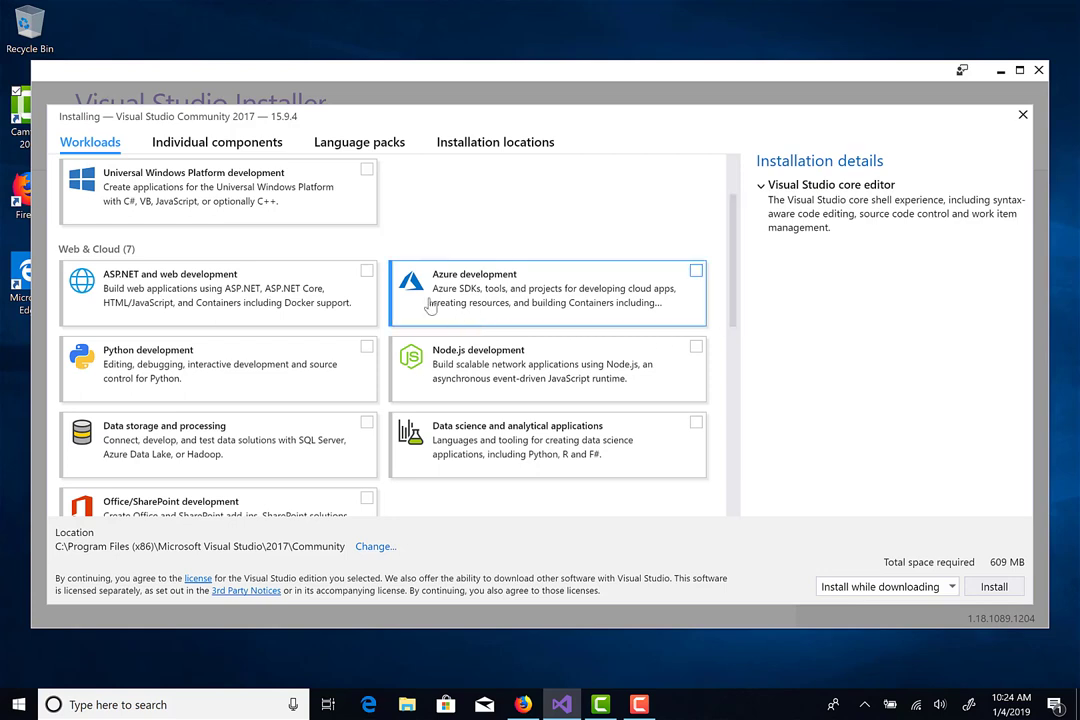
pyautogui.click(362, 279)
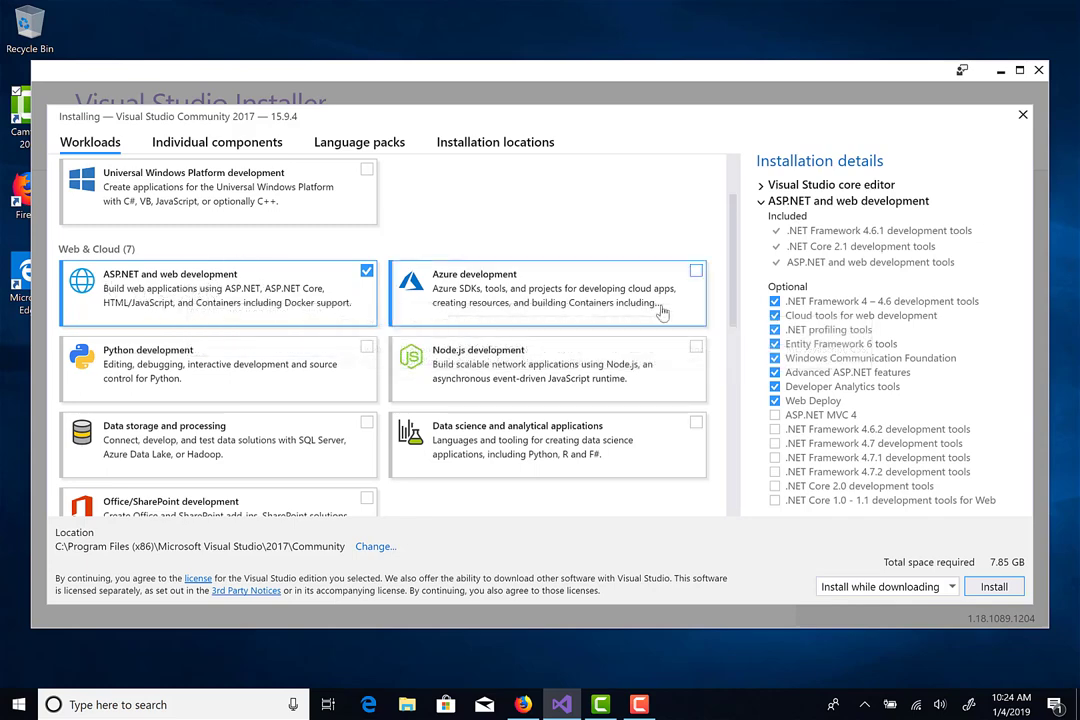
# Step: Add the .NET desktop development workload from the Windows group to the installation
pyautogui.scroll(1, 738, 287)
pyautogui.moveTo(738, 287); pyautogui.dragTo(738, 250)
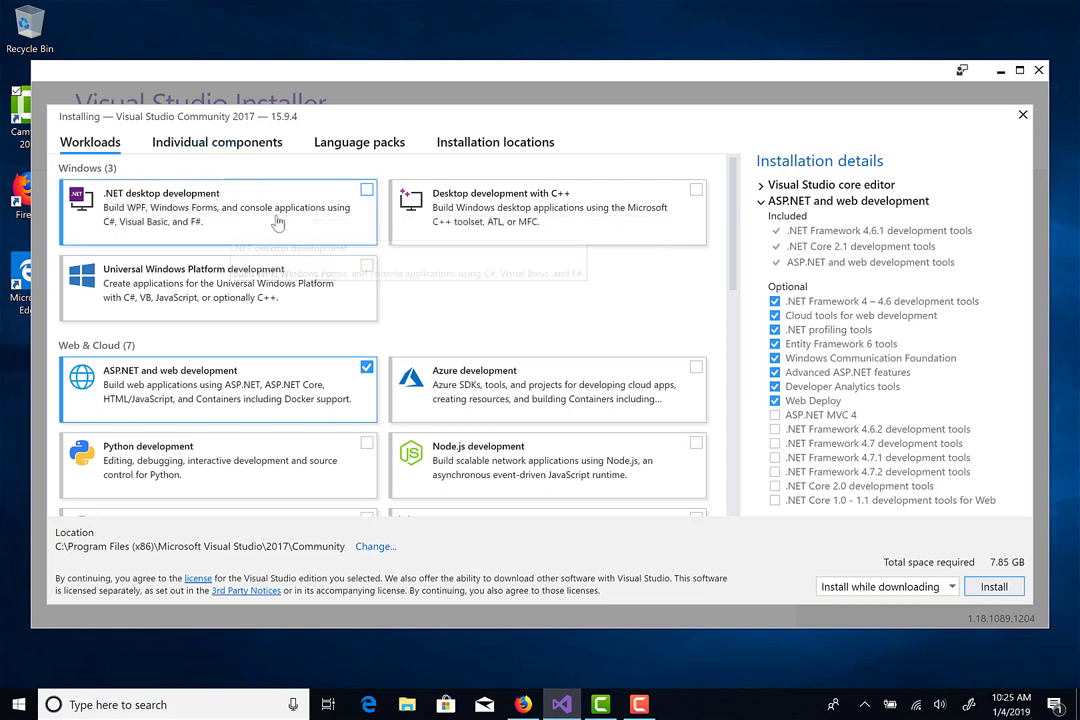
pyautogui.click(368, 192)
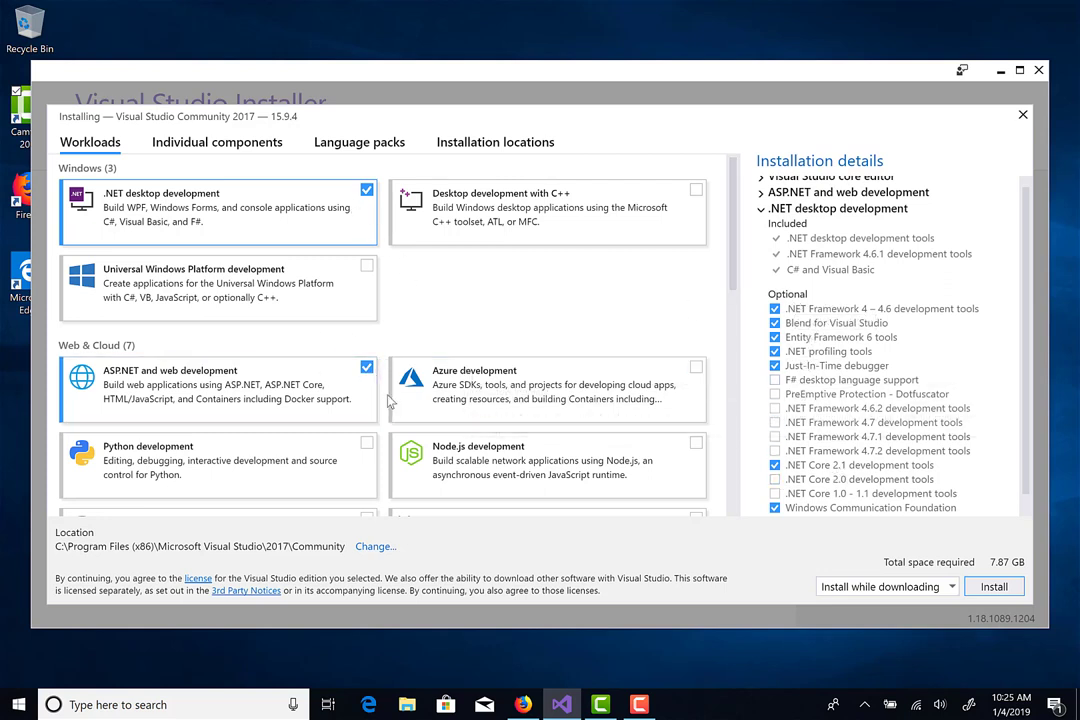
# Step: Install Visual Studio Community 2017 with the selected workloads and restart the computer to complete the setup
pyautogui.click(994, 587)
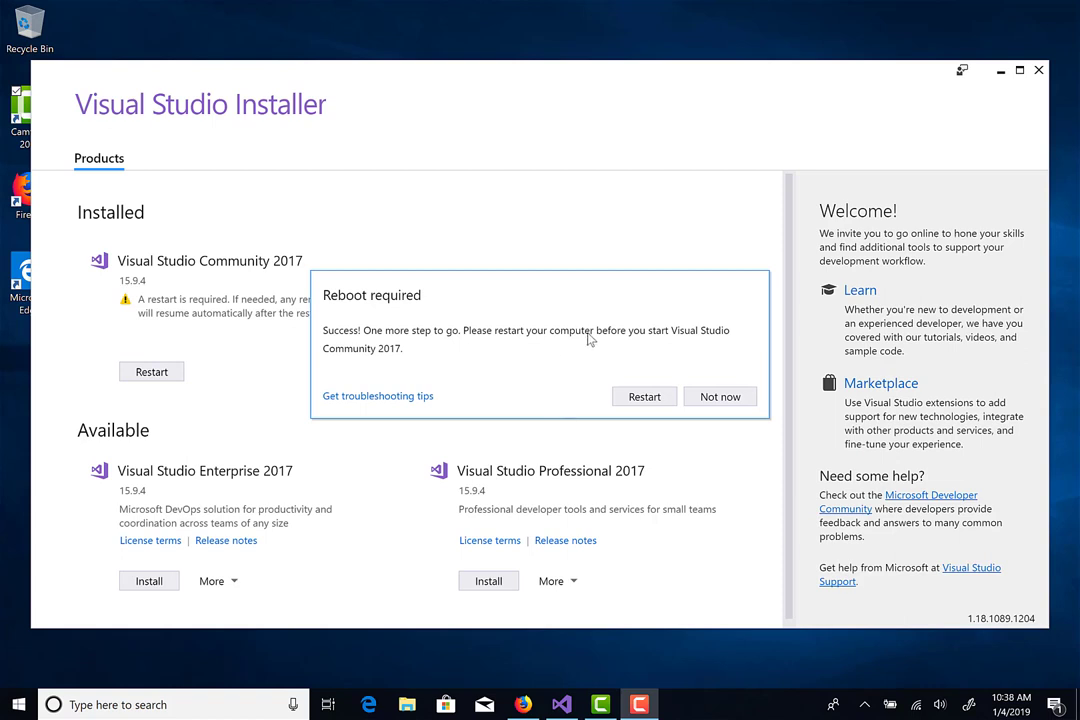
pyautogui.click(640, 403)
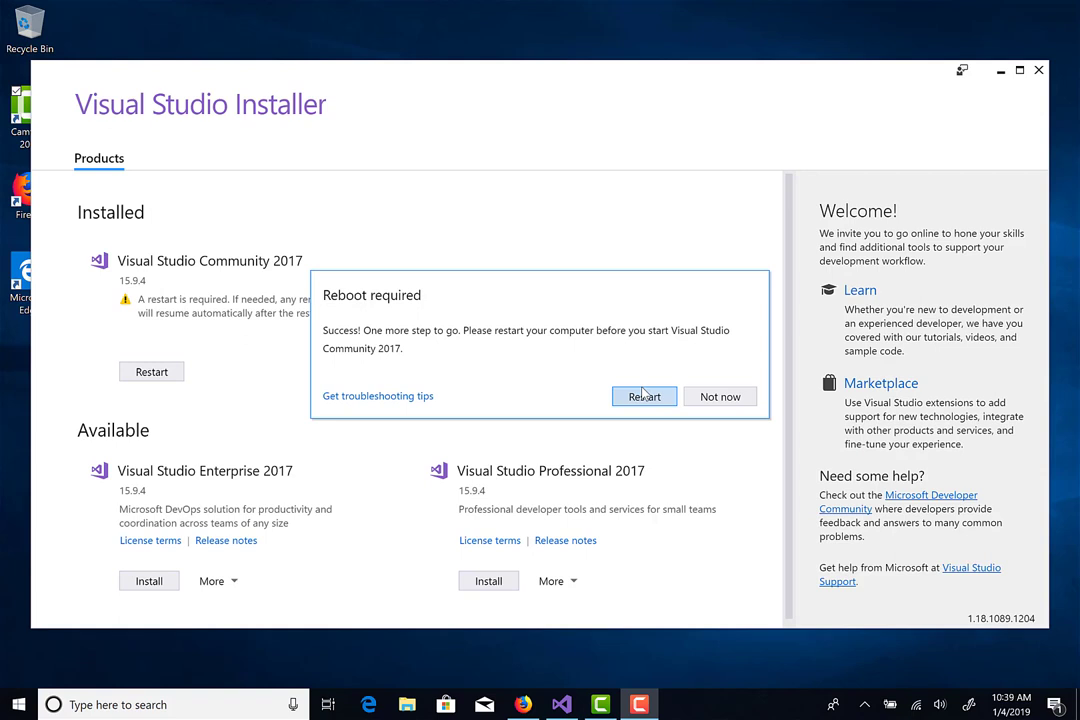
pyautogui.click(644, 396)
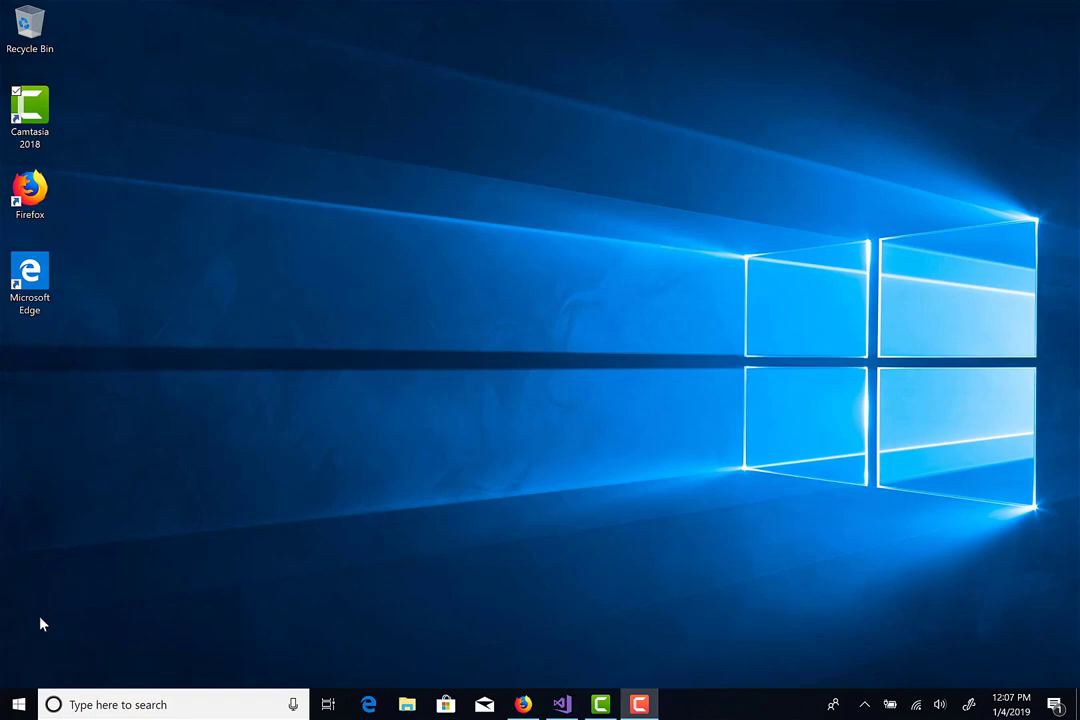
# Step: Find Visual Studio Installer among the installed Windows apps and launch it
pyautogui.click(19, 704)
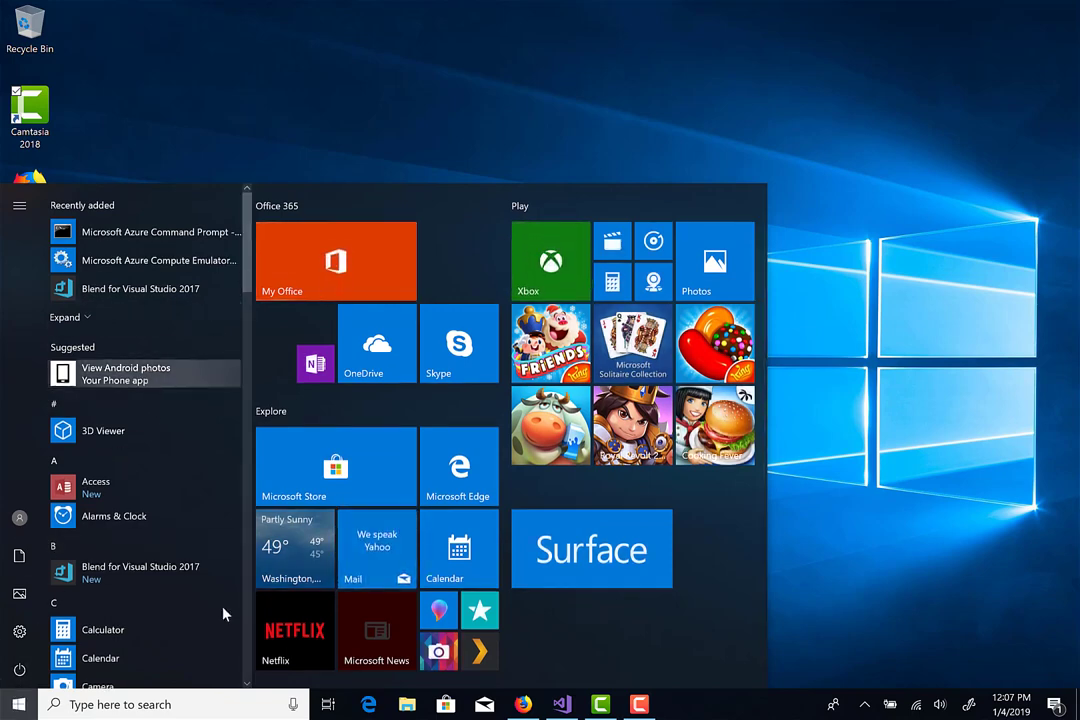
pyautogui.click(246, 684)
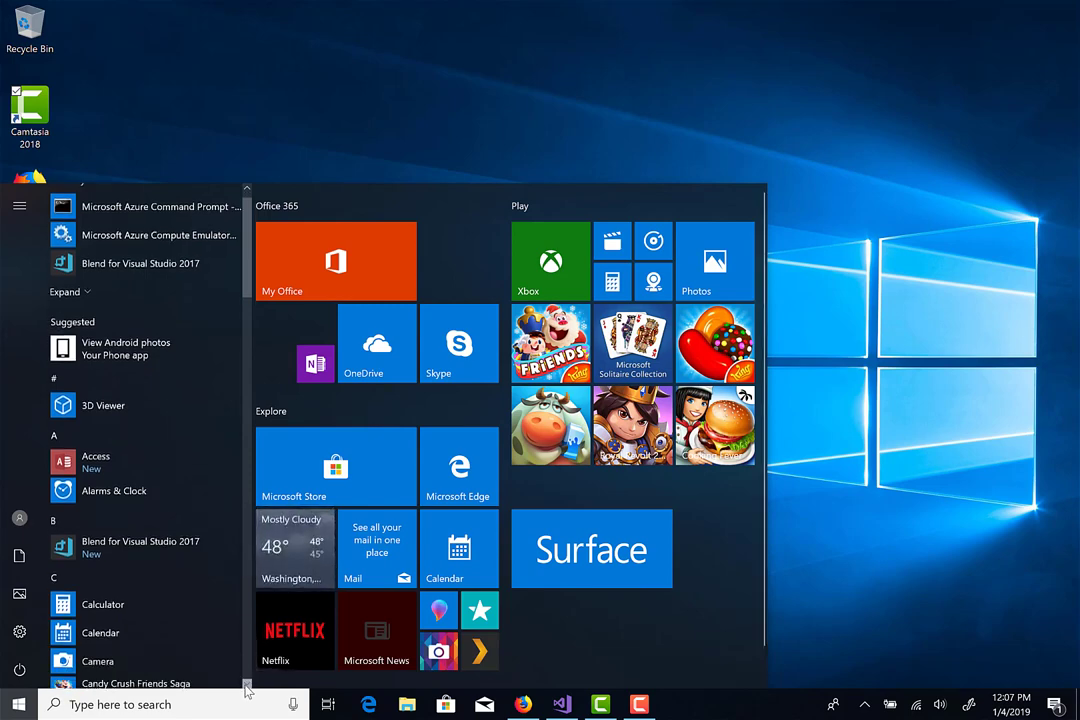
pyautogui.click(247, 686)
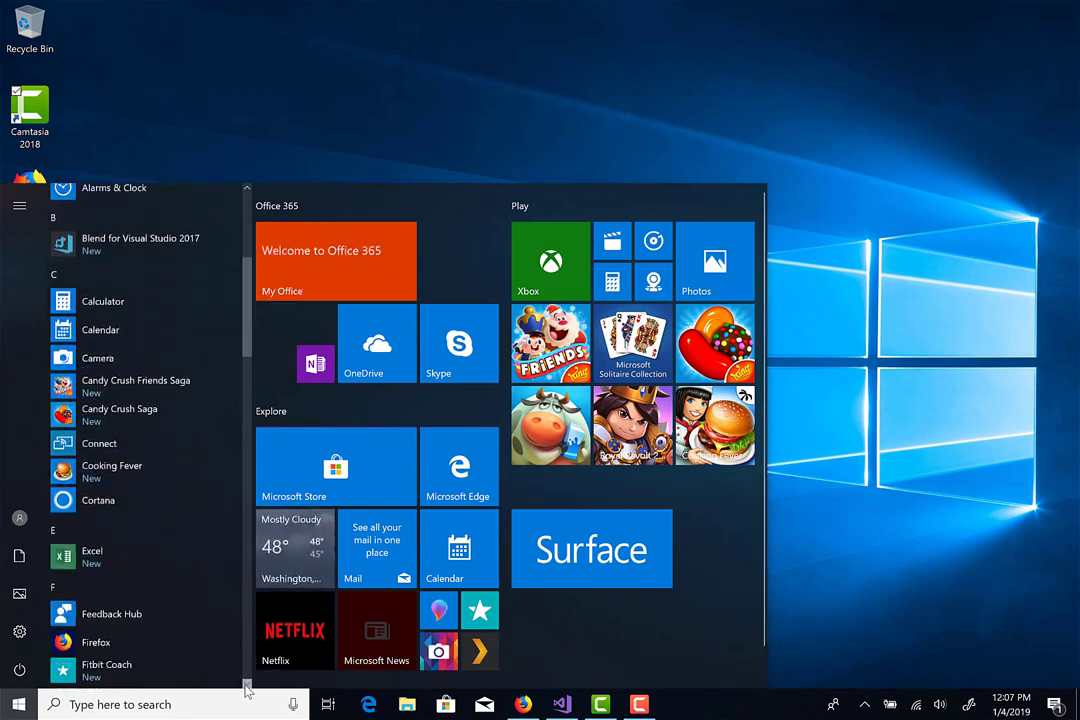
pyautogui.moveTo(246, 686); pyautogui.dragTo(247, 688)
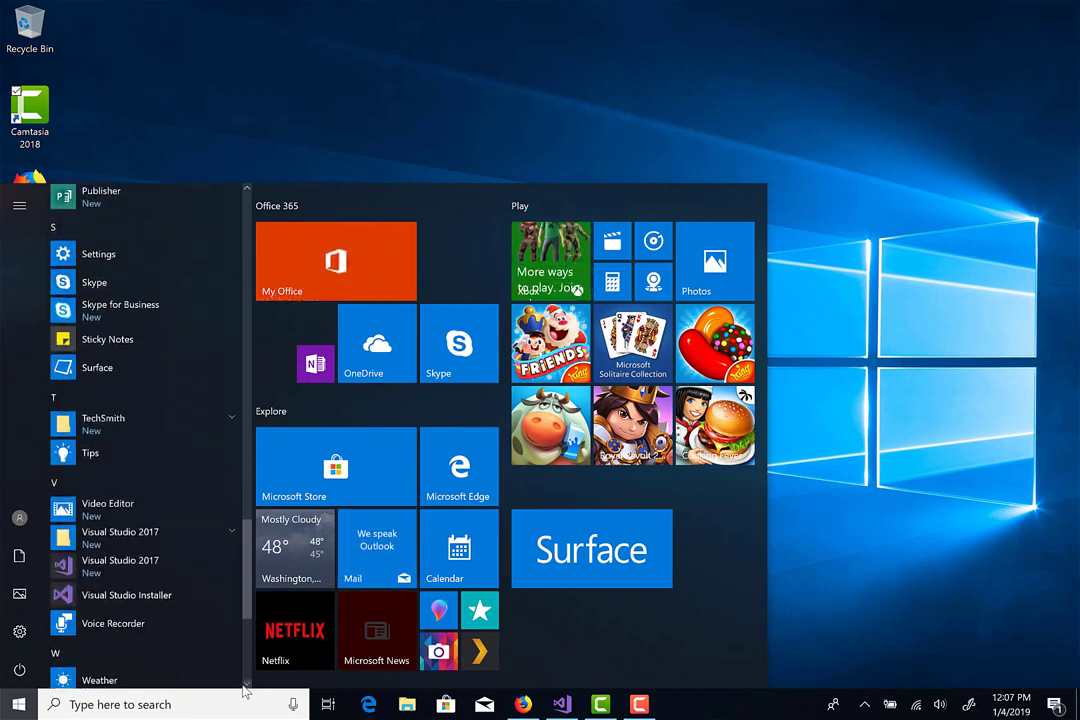
pyautogui.click(137, 601)
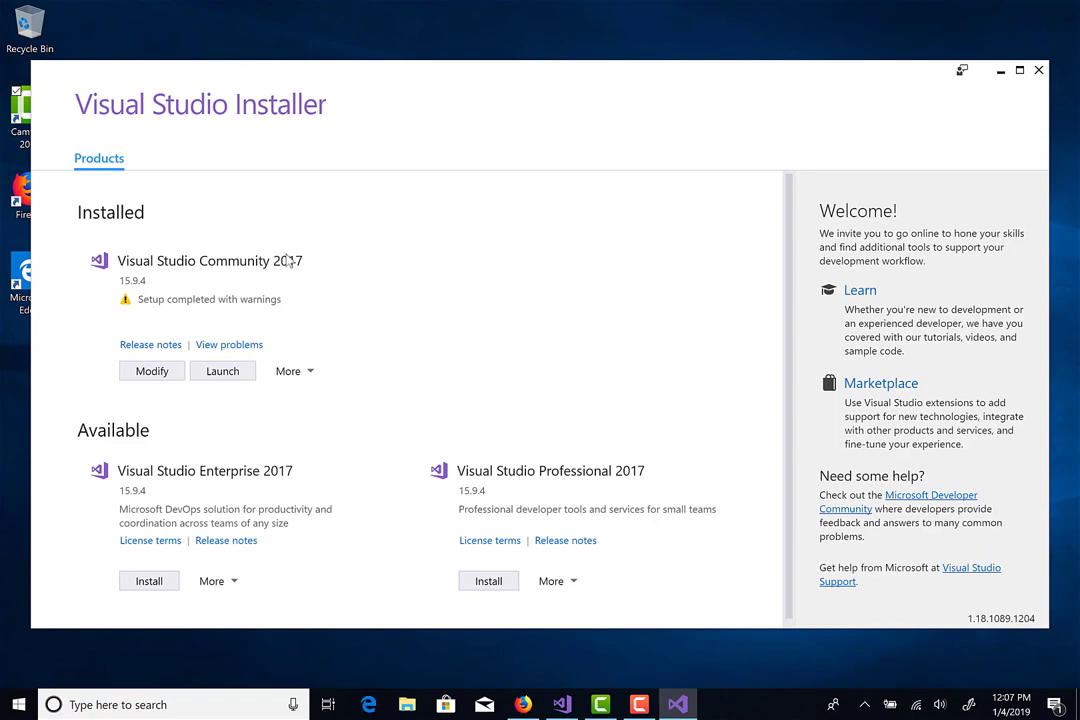
# Step: Modify Visual Studio Community 2017 to add the Git for Windows and GitHub extension for Visual Studio components, letting the installer close running processes
pyautogui.click(150, 371)
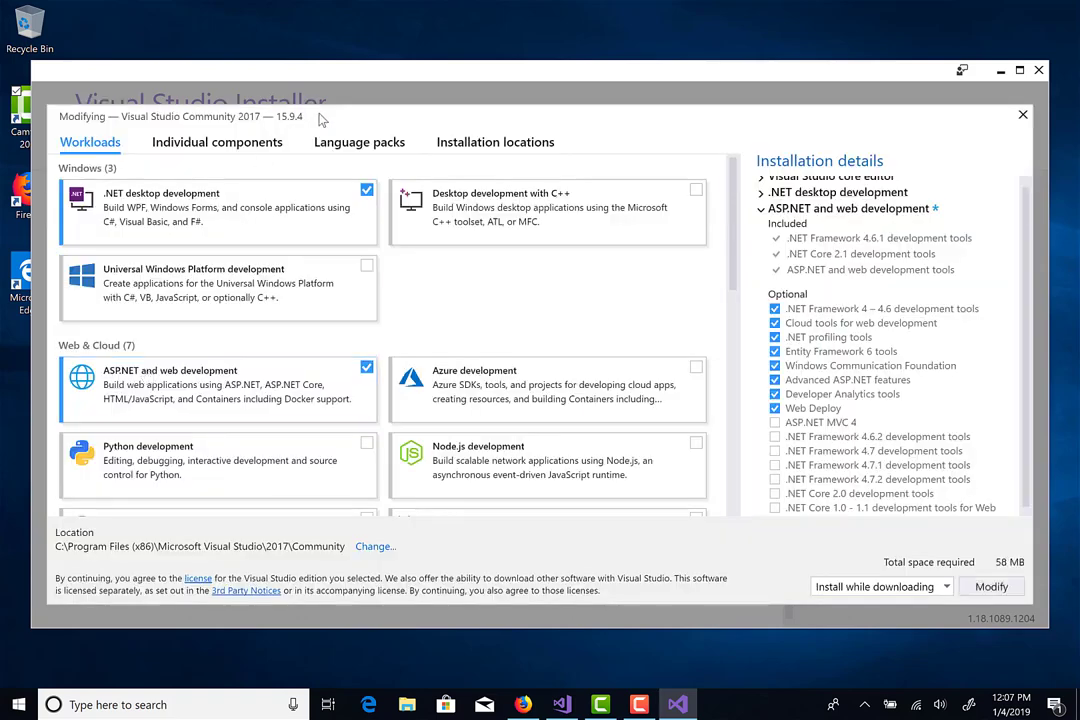
pyautogui.click(212, 146)
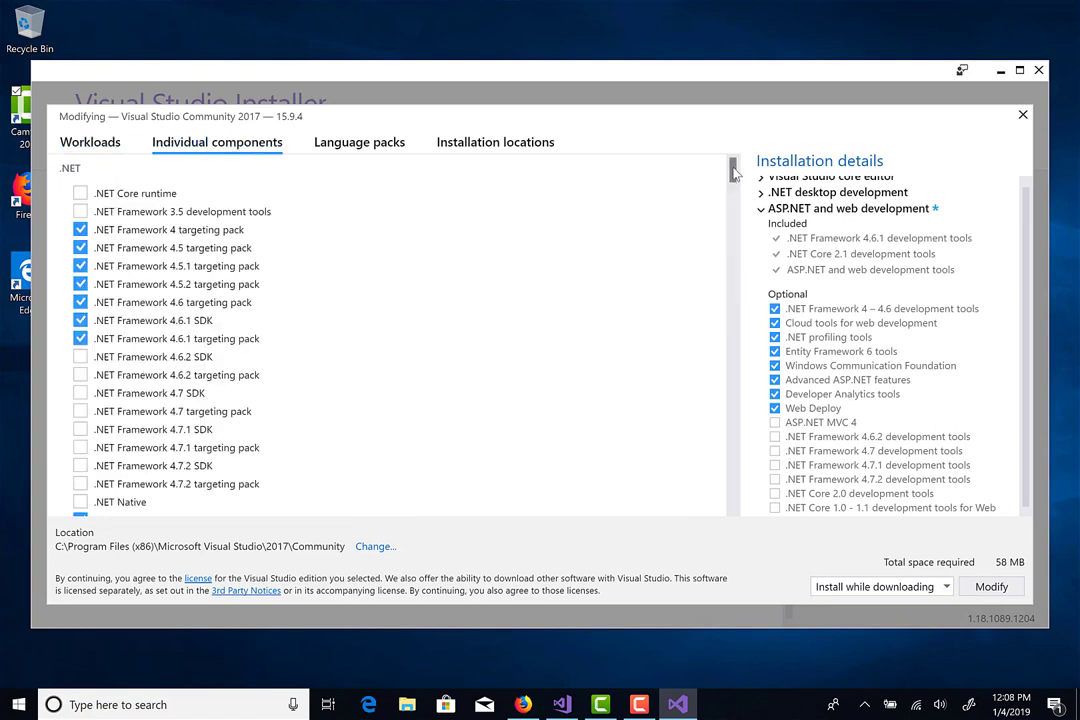
pyautogui.moveTo(733, 171); pyautogui.dragTo(731, 254)
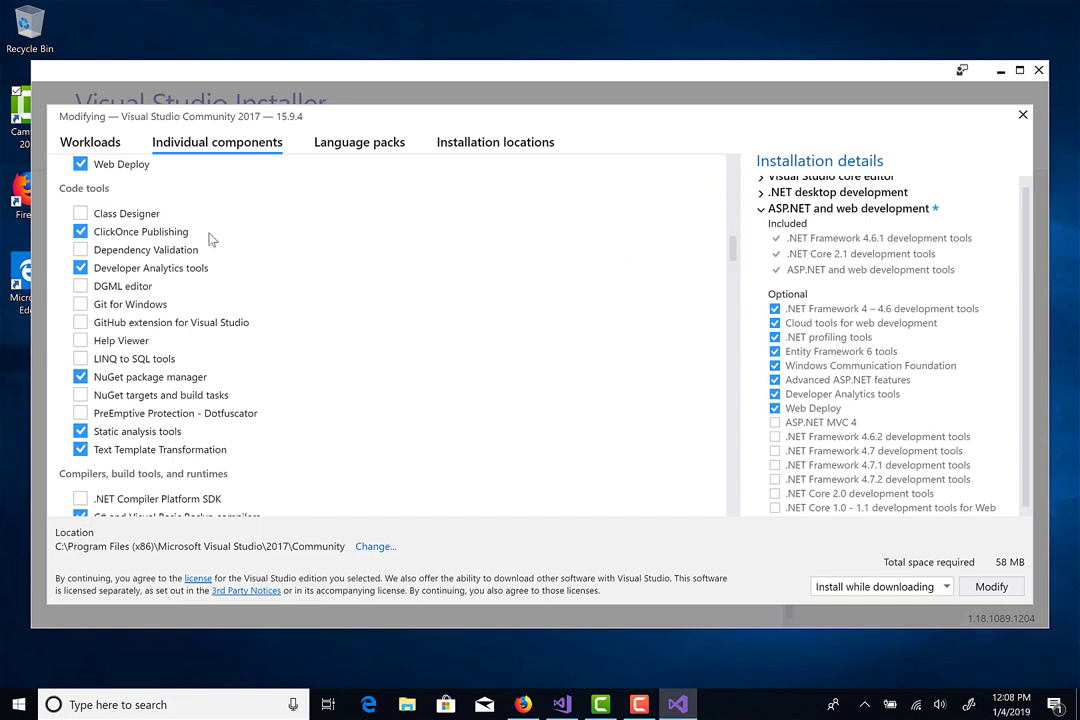
pyautogui.click(80, 305)
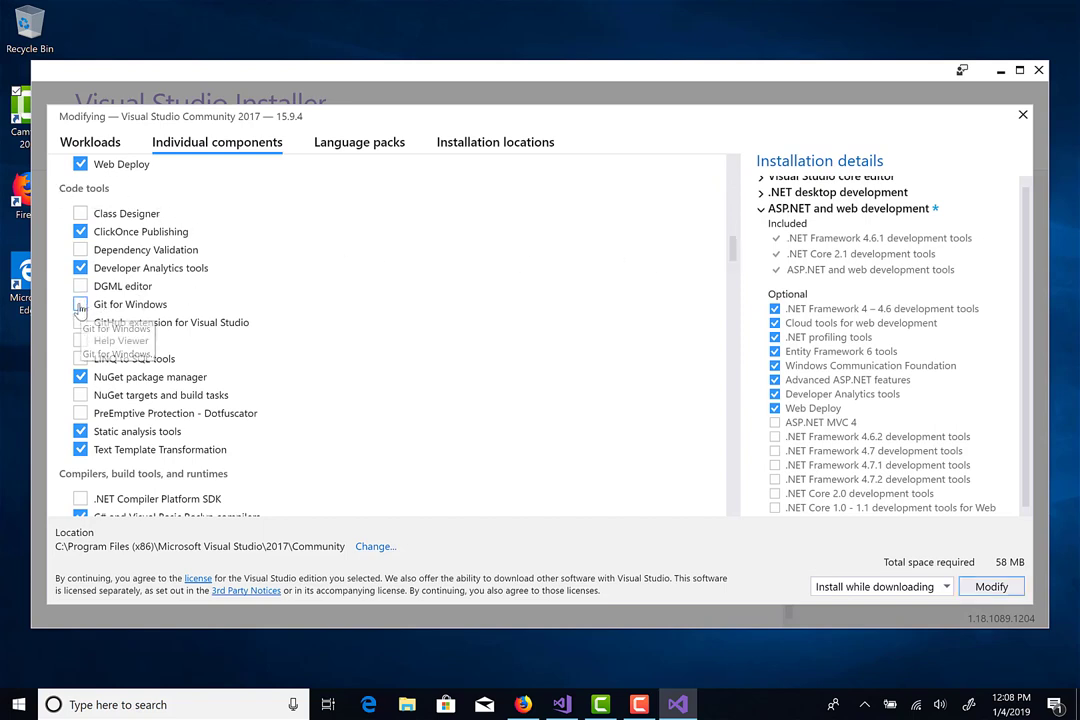
pyautogui.click(80, 324)
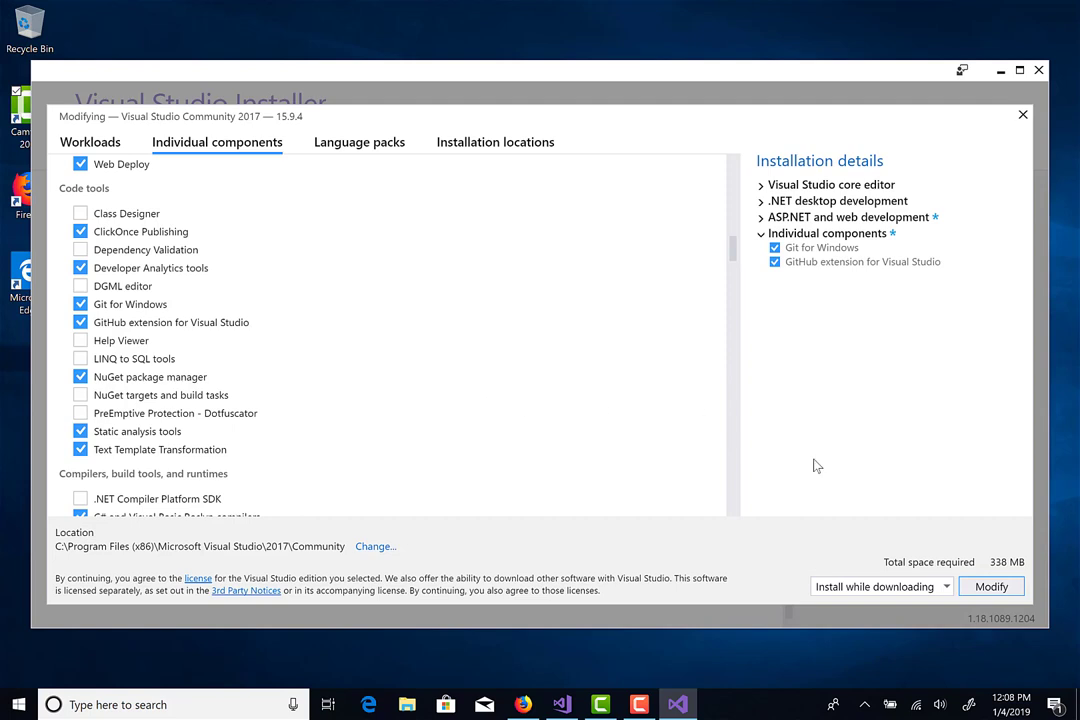
pyautogui.click(991, 587)
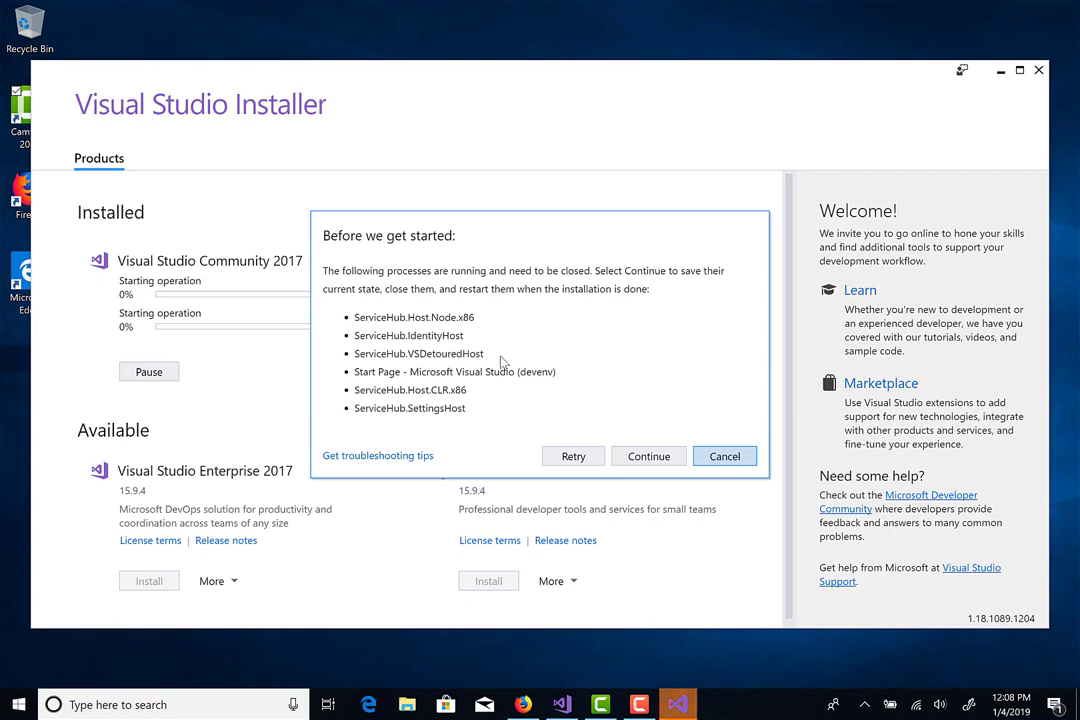
pyautogui.click(647, 457)
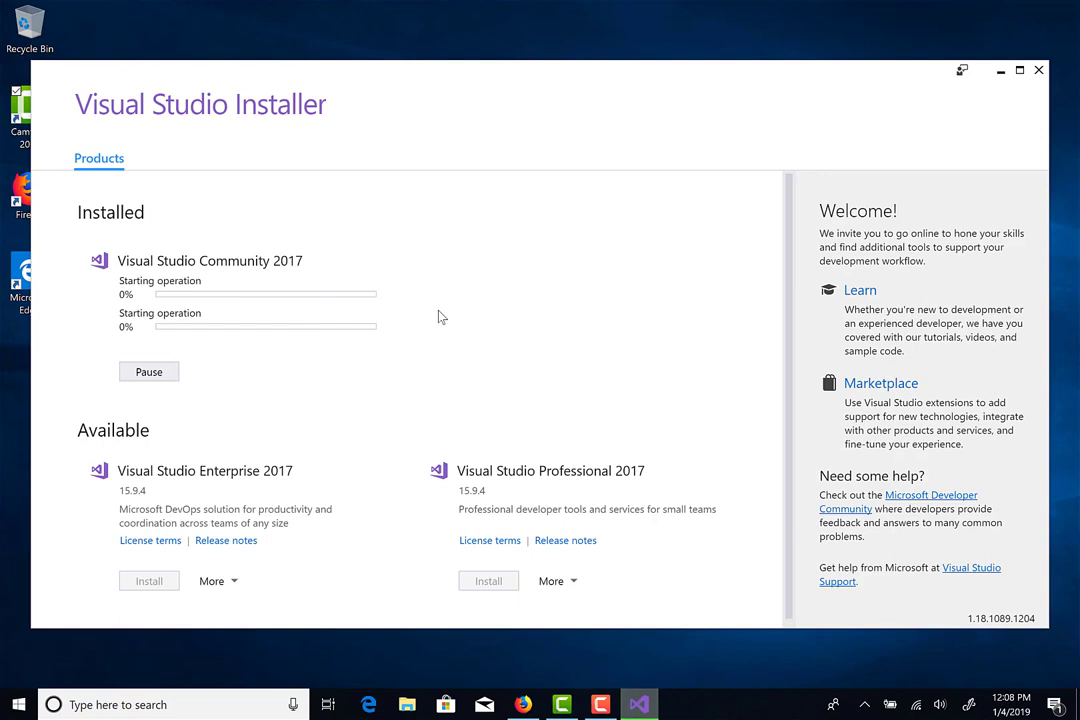